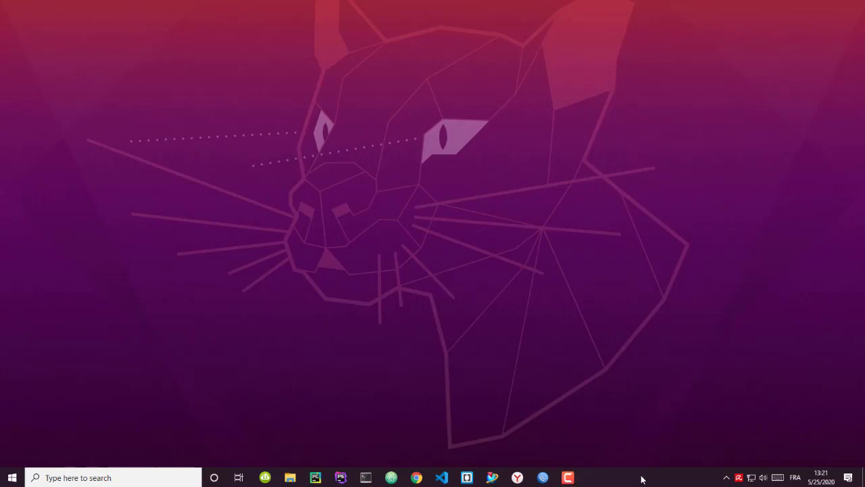
Open Task Manager and disable Yandex in the startup programs.
right_click(642, 480)
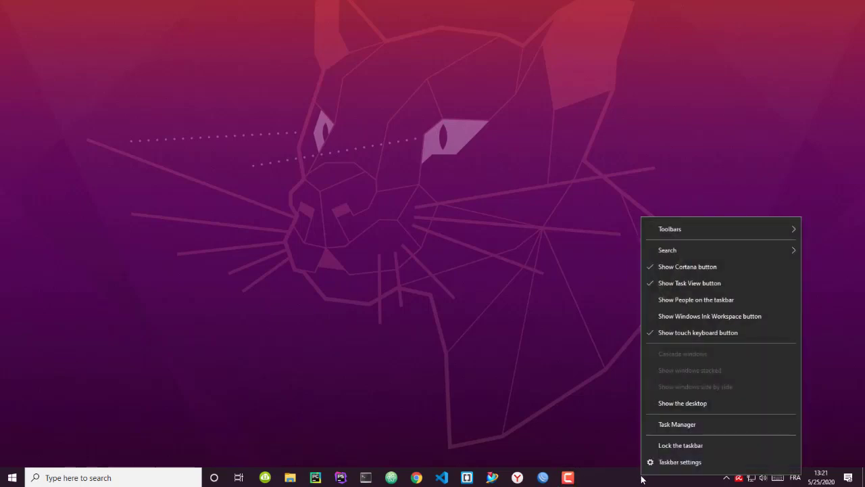
click(675, 425)
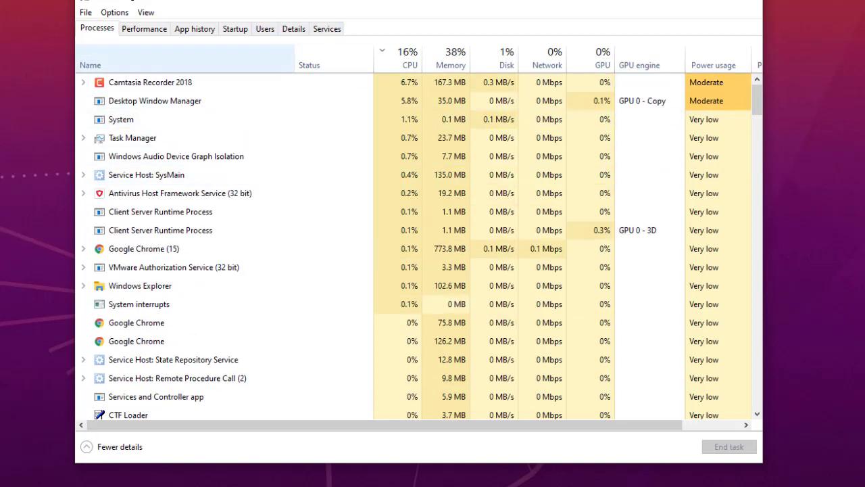
click(235, 29)
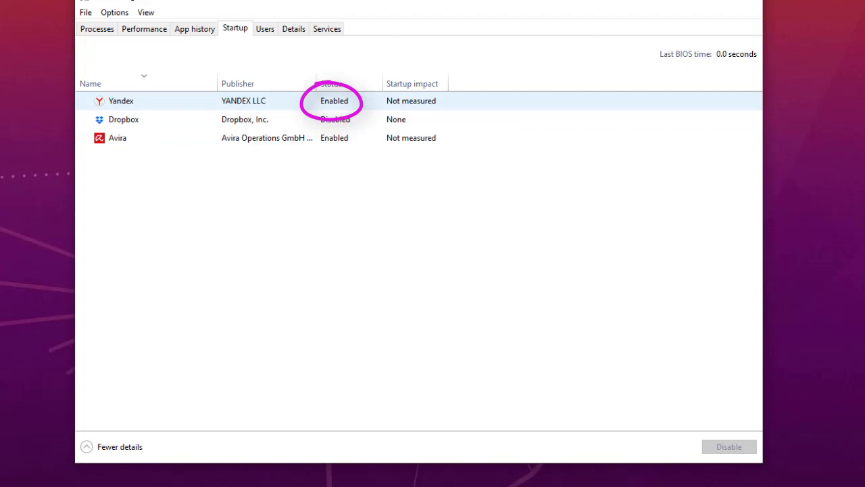
right_click(122, 104)
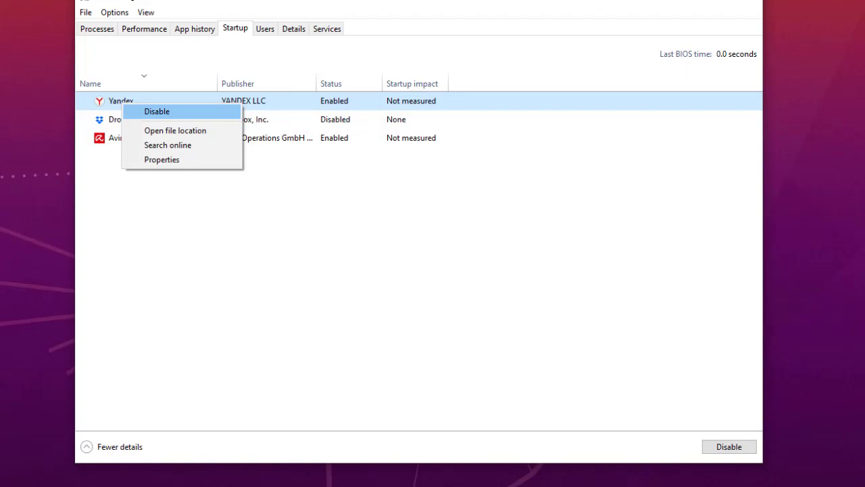
click(157, 111)
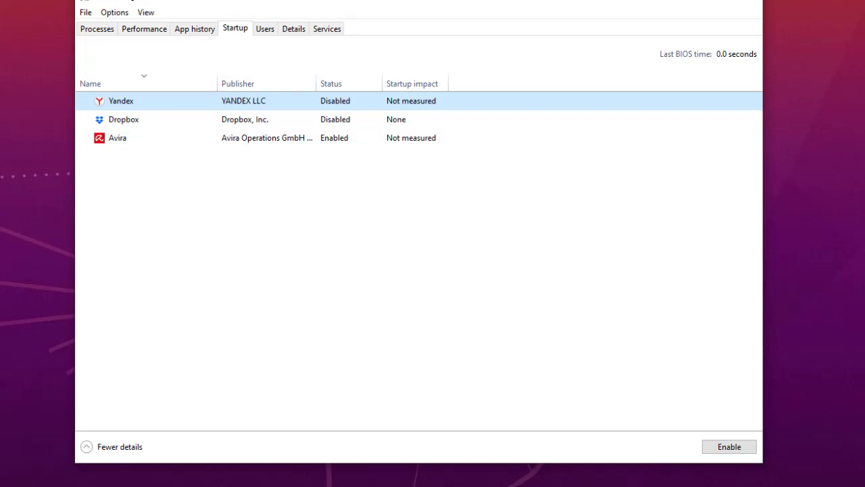
Sort the services by status and stop the AviraUpdaterService.
click(327, 28)
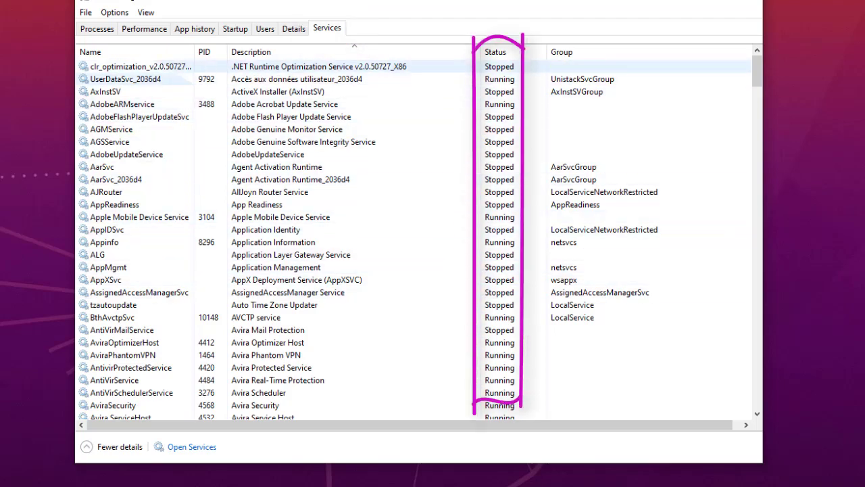
click(497, 52)
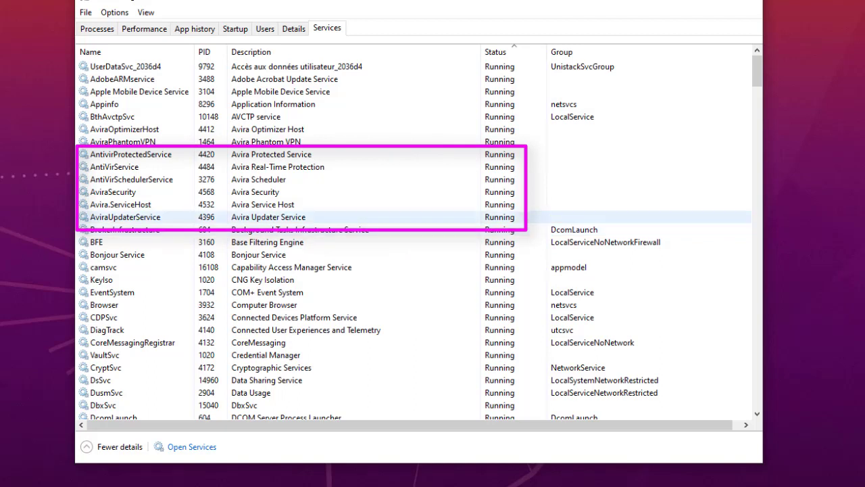
right_click(145, 221)
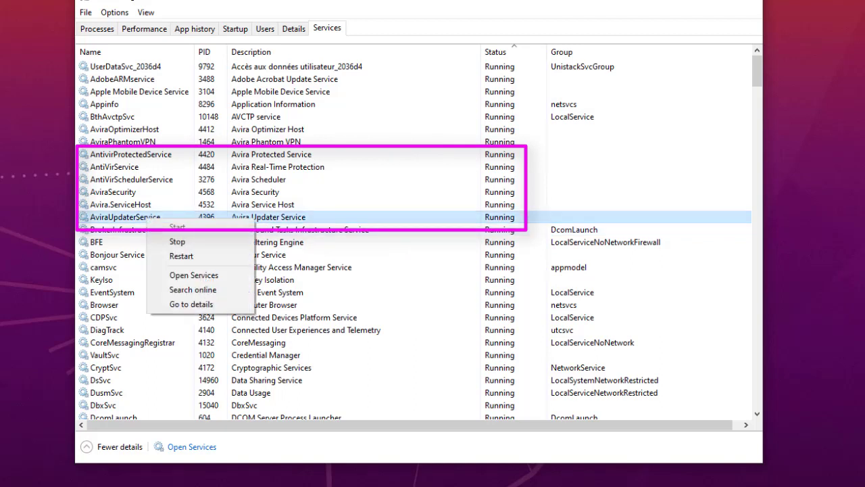
click(177, 242)
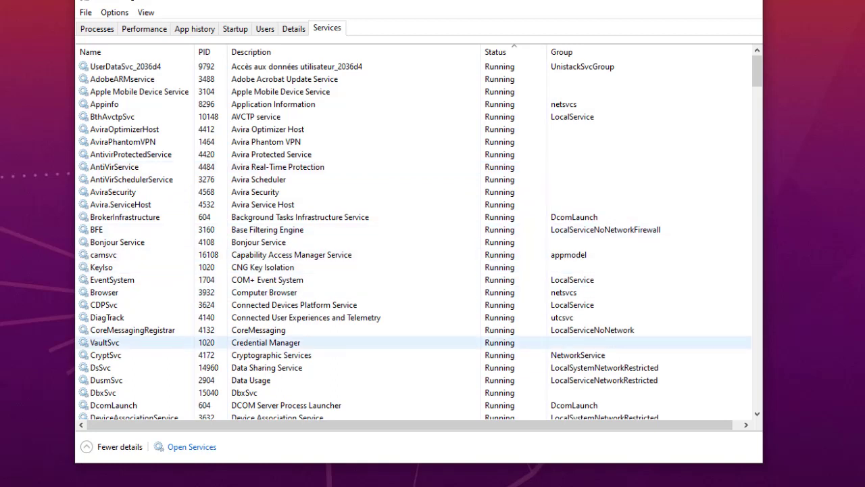
Review the running services, stop AdobeARMservice, and close Task Manager.
scroll(271, 279, down, 2)
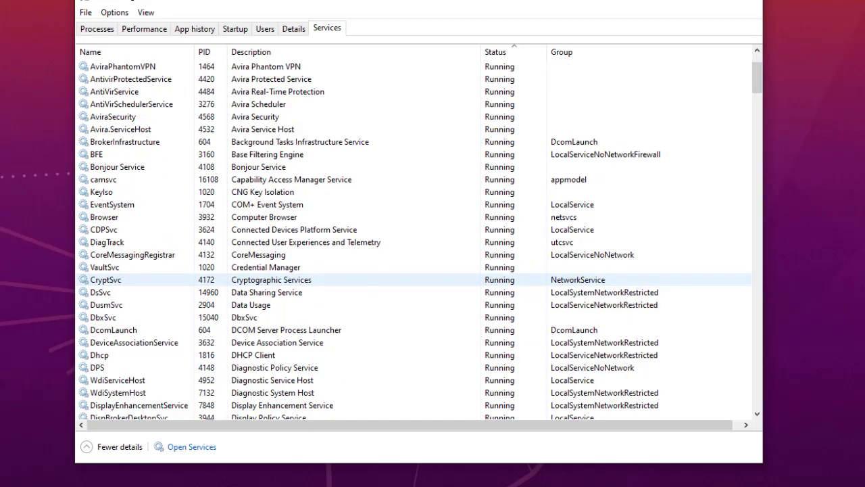
scroll(270, 279, down, 13)
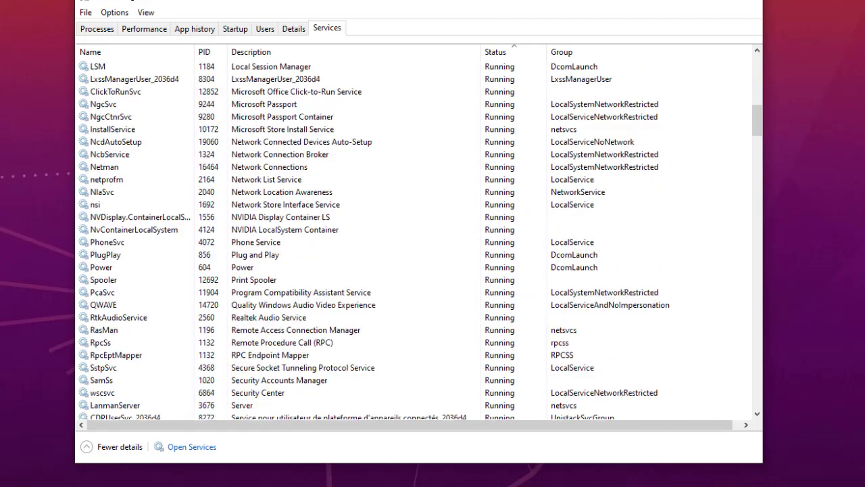
scroll(270, 280, up, 4)
scroll(271, 279, up, 5)
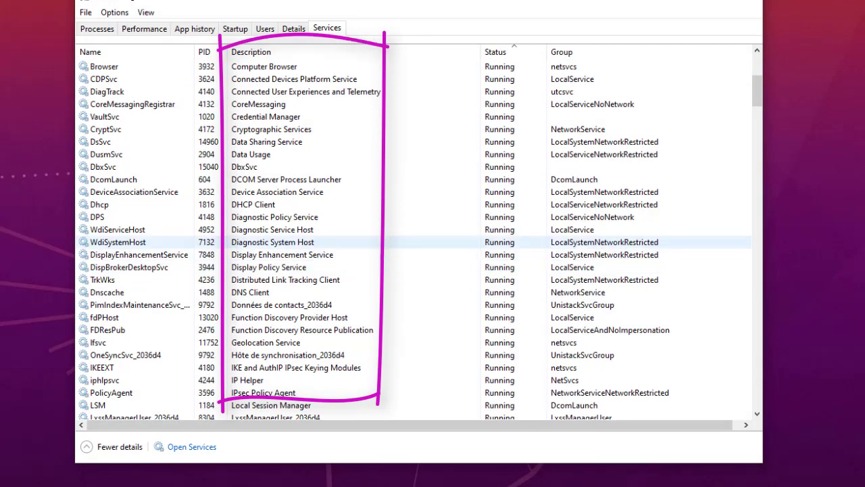
scroll(271, 279, up, 4)
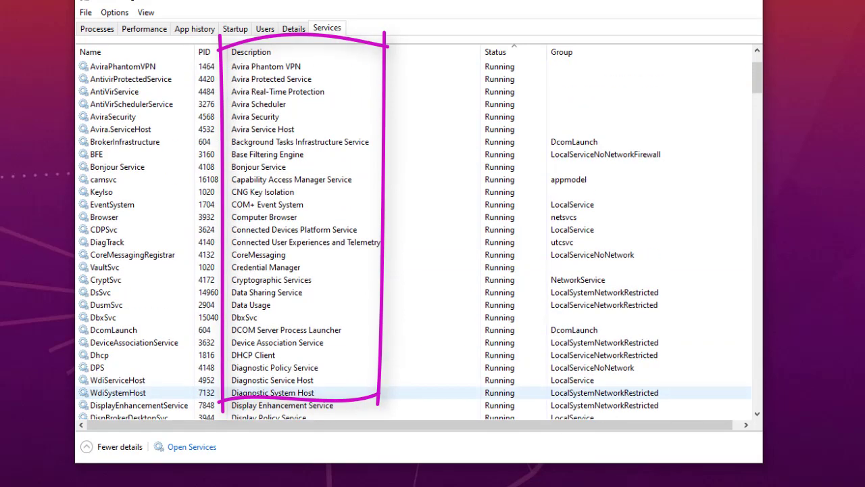
scroll(271, 279, up, 2)
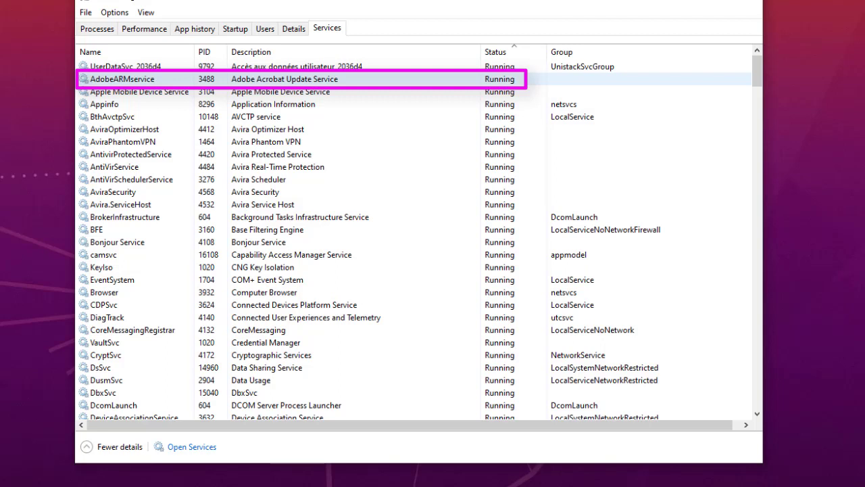
right_click(134, 79)
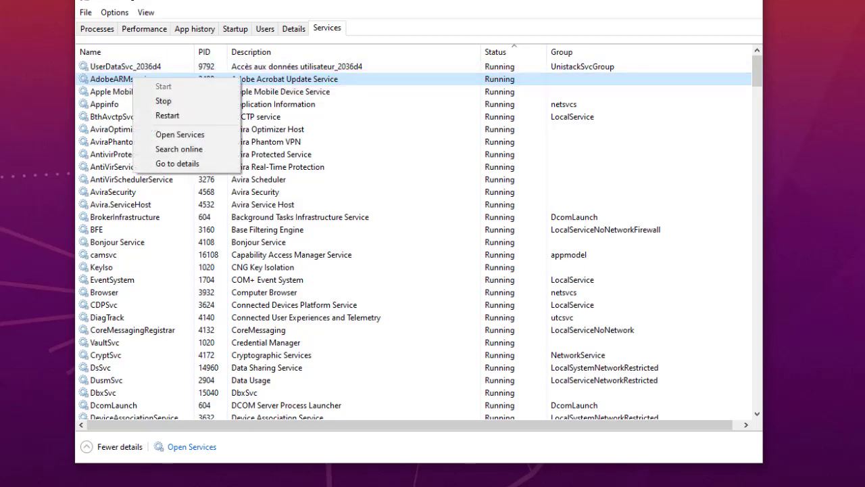
click(164, 100)
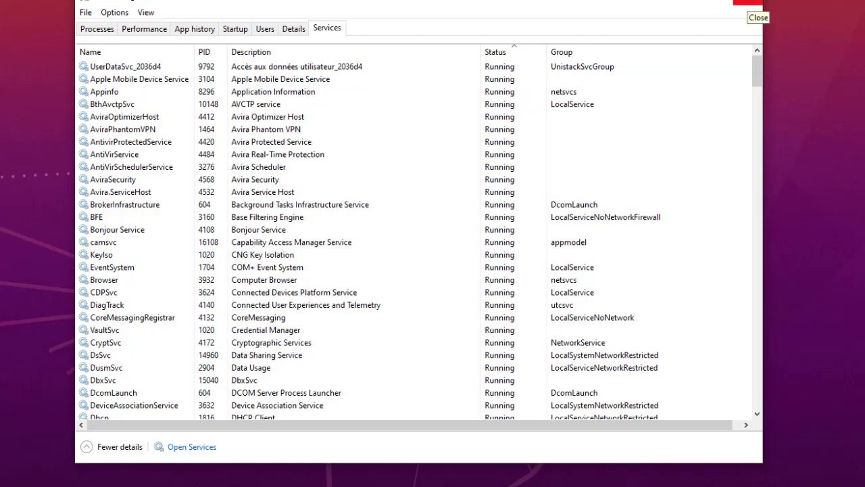
click(747, 2)
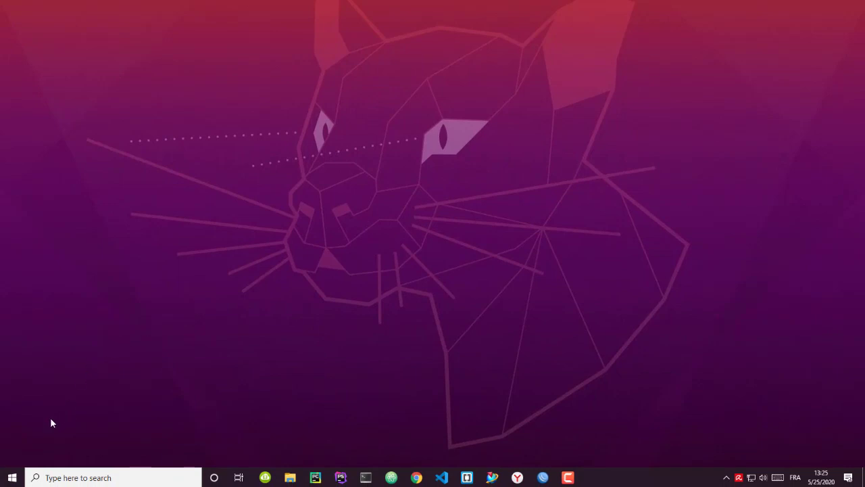
Open Windows Settings, find Notifications & actions, and turn off "Get tips, tricks, and suggestions as you use Windows".
click(12, 478)
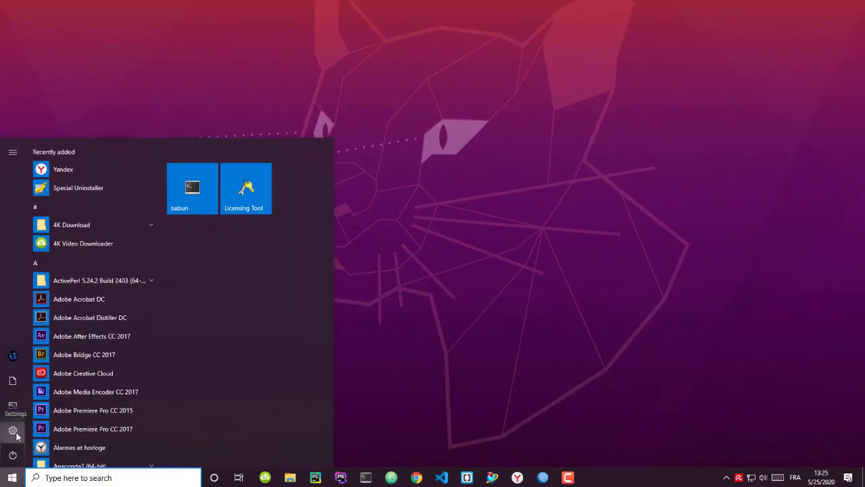
click(13, 431)
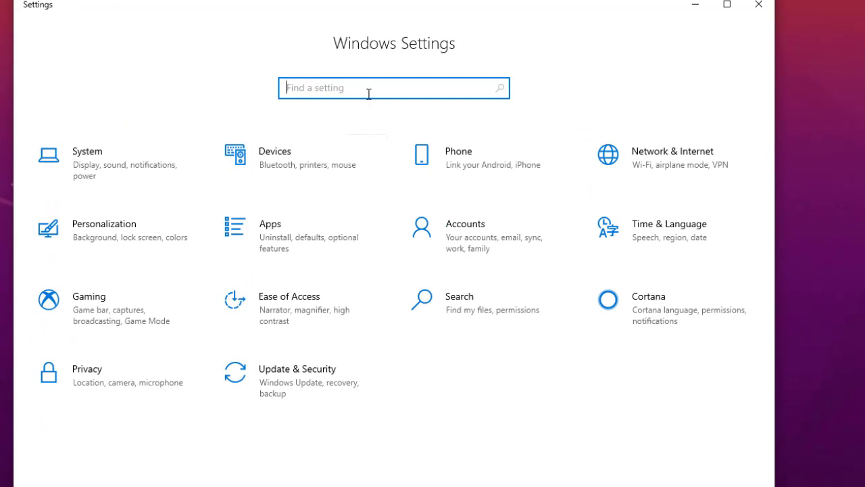
text(noti)
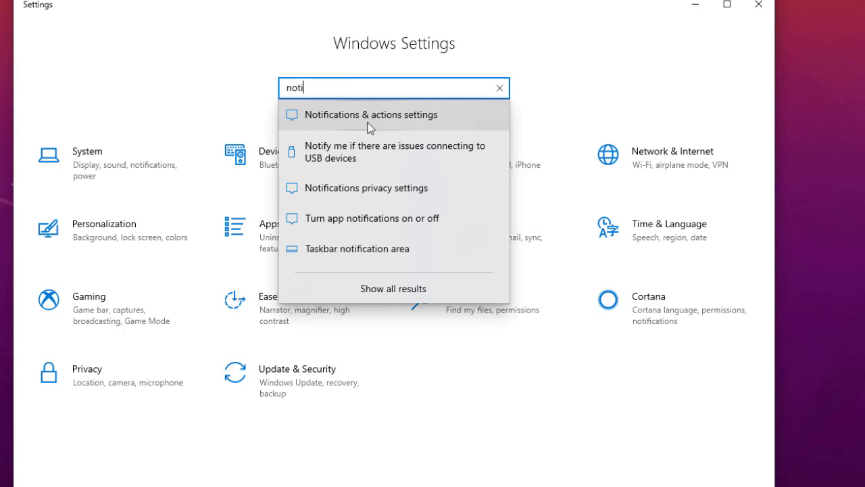
click(436, 115)
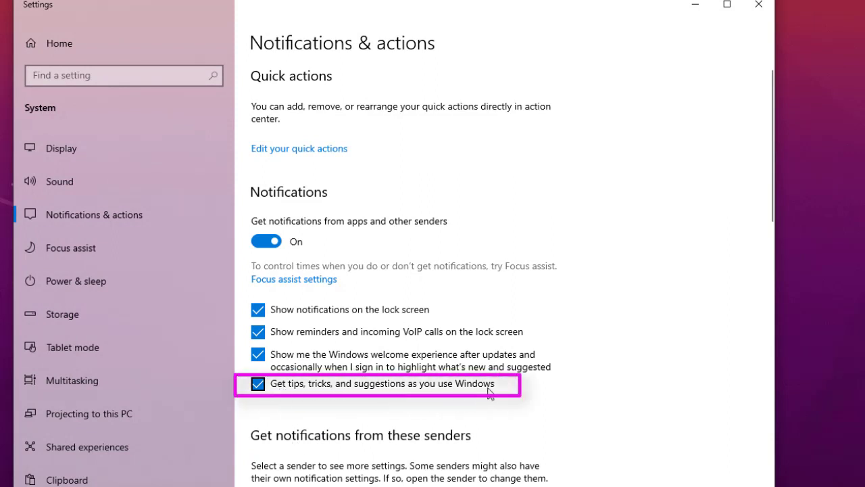
click(258, 384)
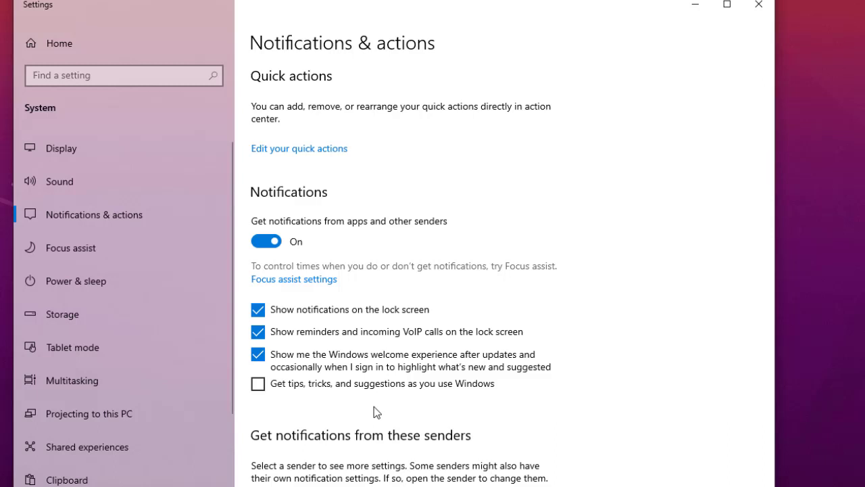
Return to the Settings home page and open "Adjust the appearance and performance of Windows" by searching for "perf".
click(48, 51)
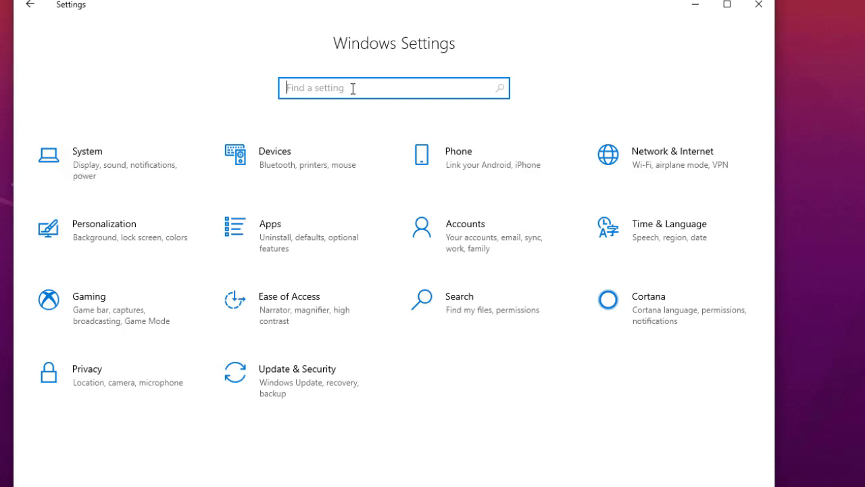
text(perf)
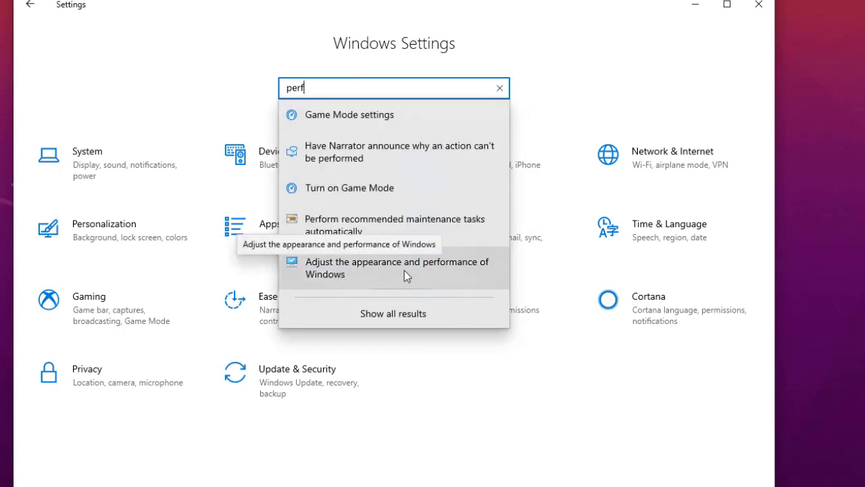
click(377, 264)
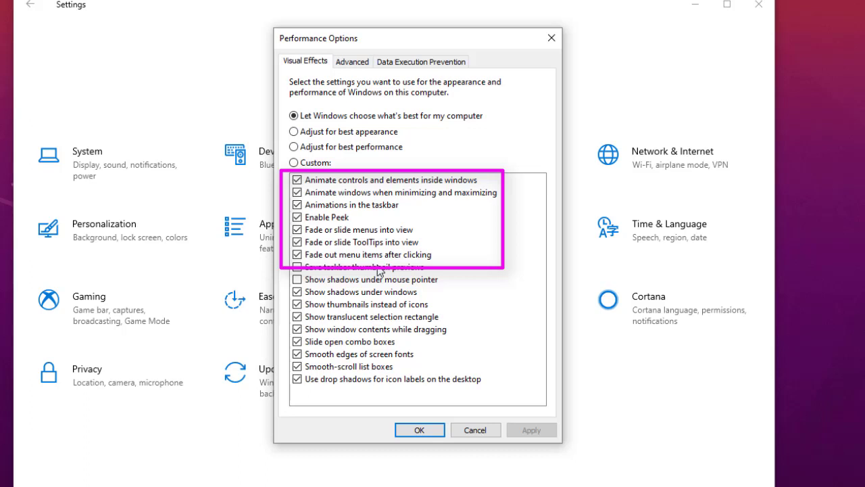
Disable the visual effects for animating controls and elements inside windows, animating windows when minimizing and maximizing, and taskbar animations.
key(space)
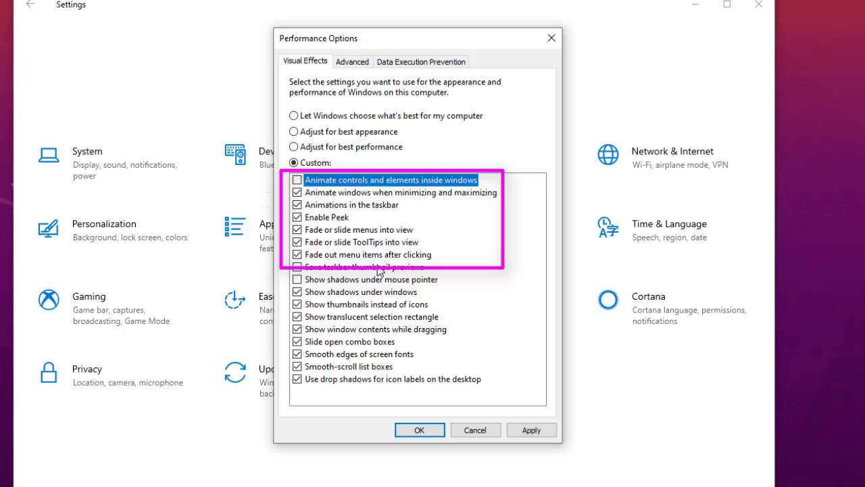
key(Down)
key(space)
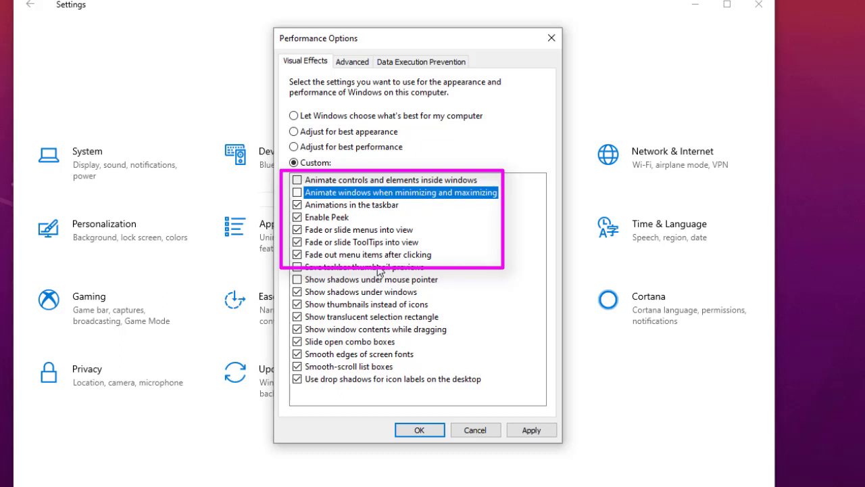
key(Down)
key(space)
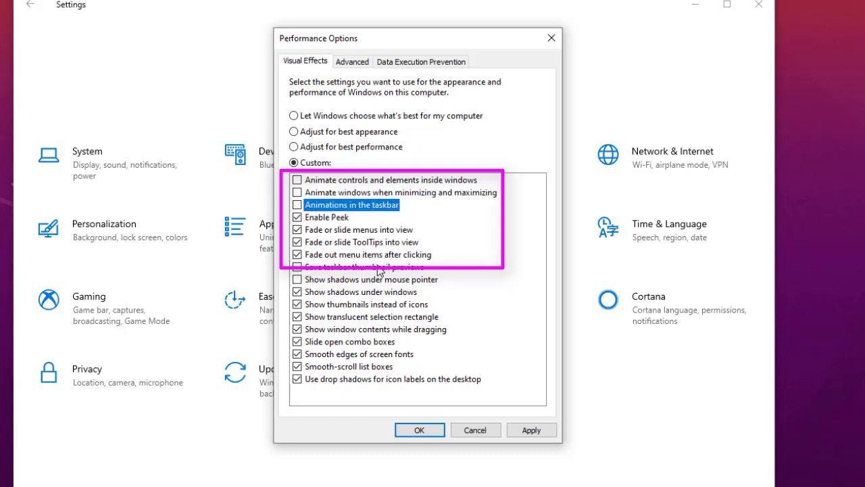
Disable fading or sliding of menus and ToolTips and fading out menu items after clicking, keep Enable Peek on, and accept the performance options.
key(Down)
key(Down)
key(space)
key(Down)
key(space)
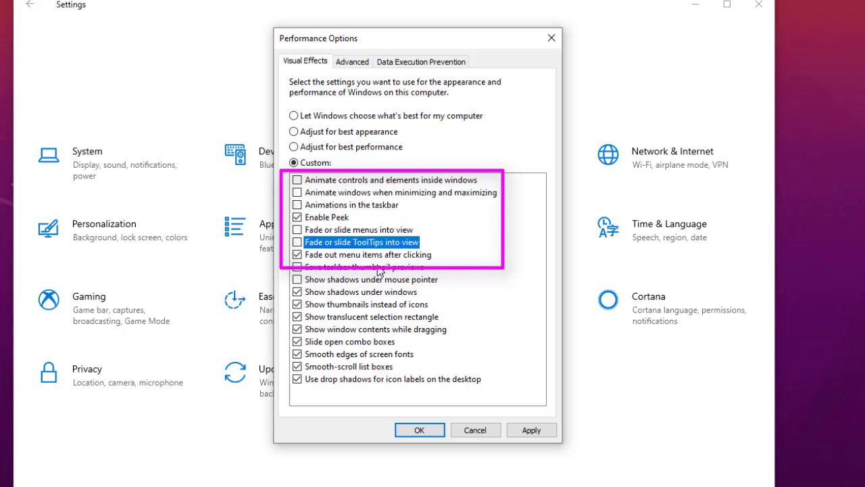
key(Down)
key(space)
key(Tab)
key(Tab)
key(Tab)
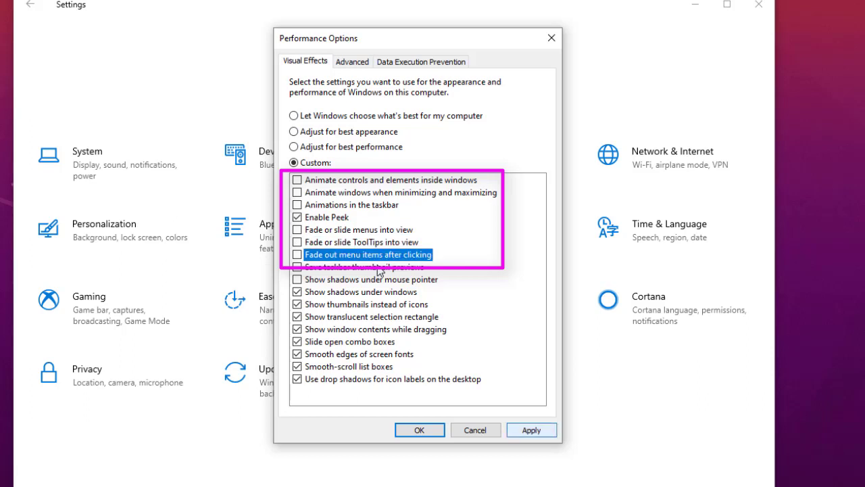
key(shift+Tab)
key(shift+Tab)
key(Return)
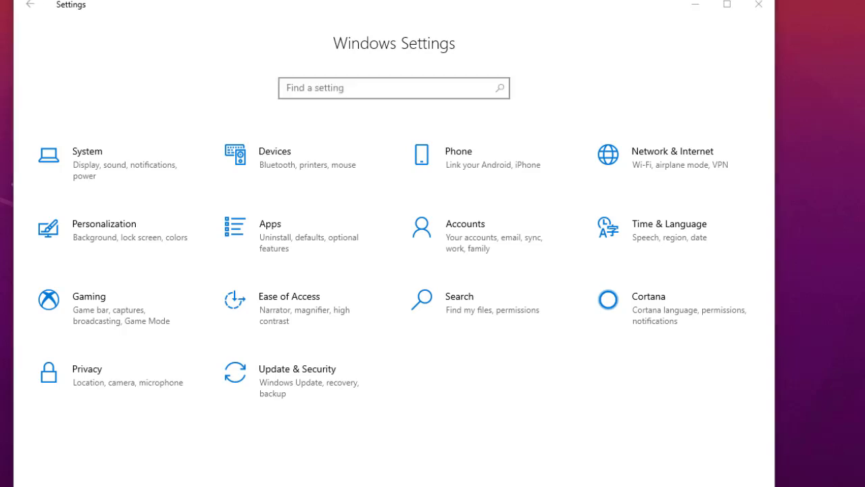
click(696, 475)
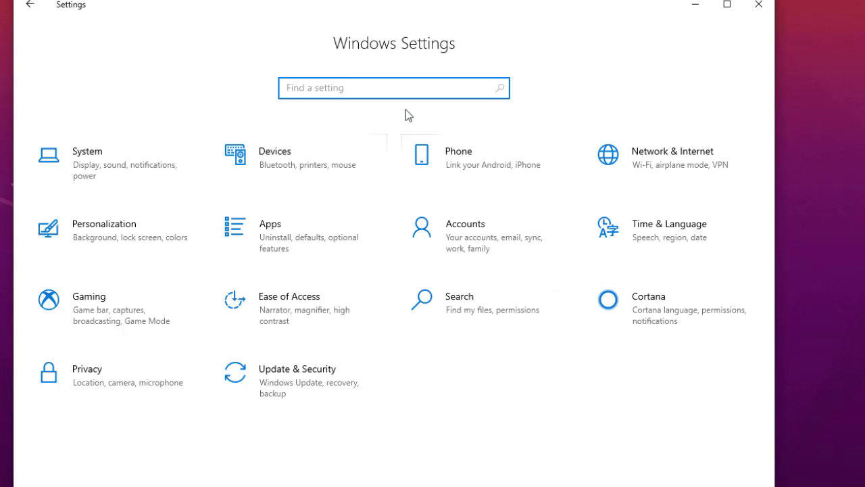
text(ondr)
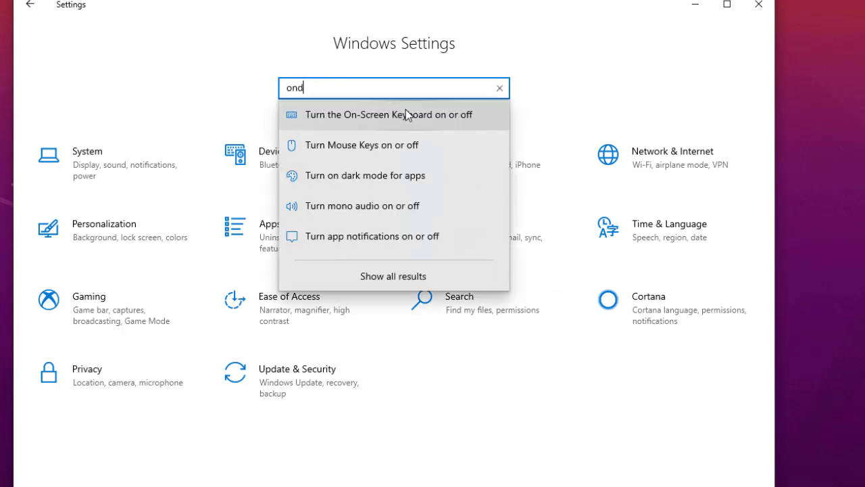
key(BackSpace)
key(BackSpace)
key(BackSpace)
key(BackSpace)
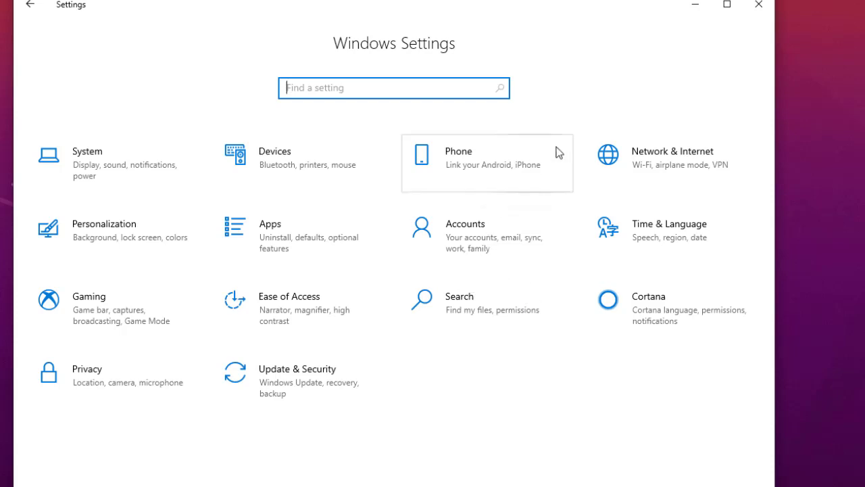
Close the Windows Settings window.
click(757, 11)
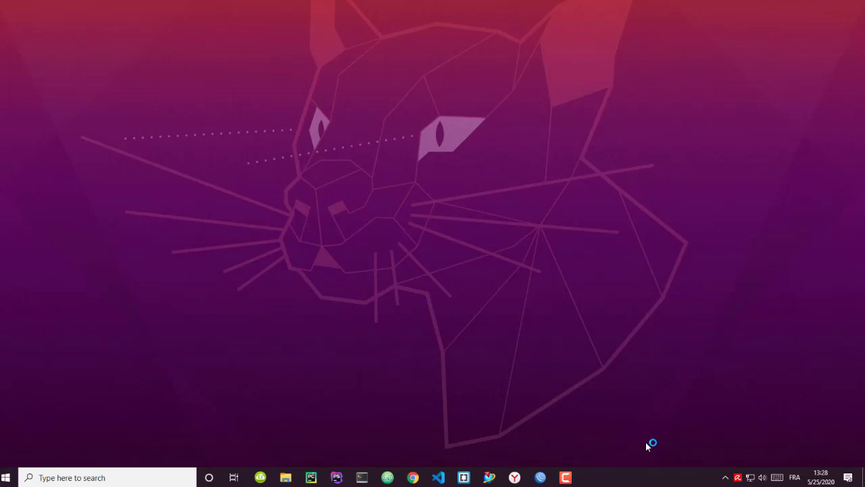
Open Task Manager, display the list of services, and sort it by name.
right_click(647, 482)
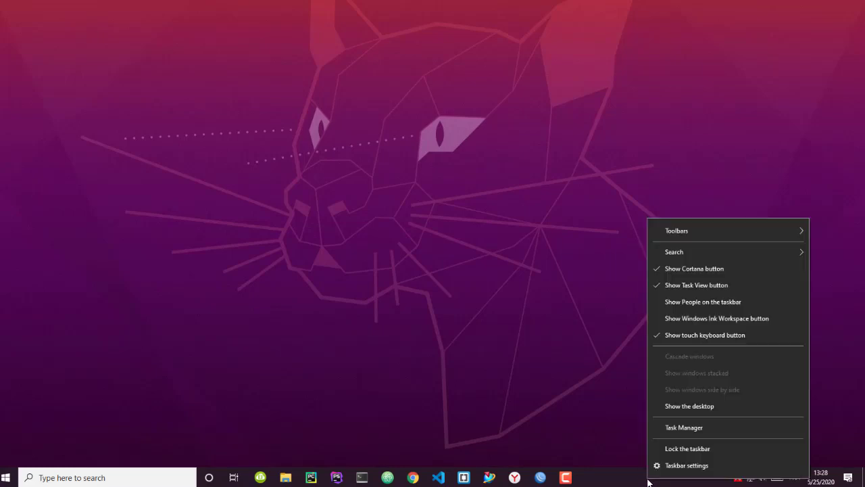
click(689, 429)
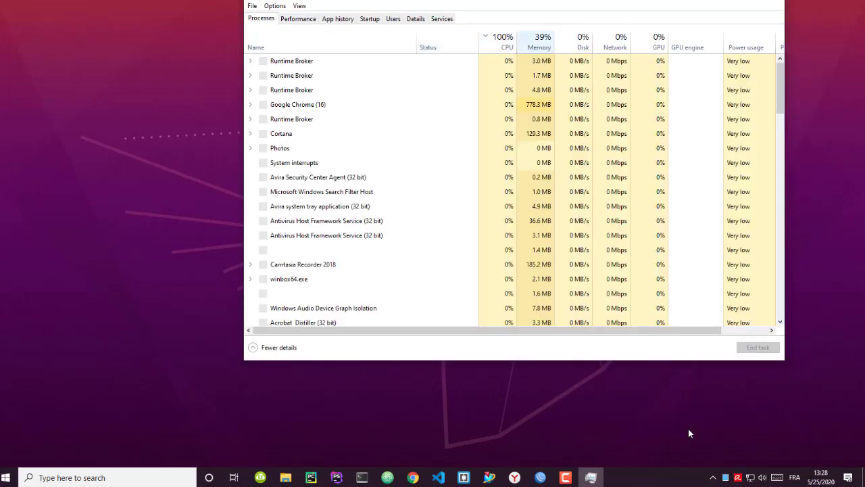
key(ctrl+shift+Tab)
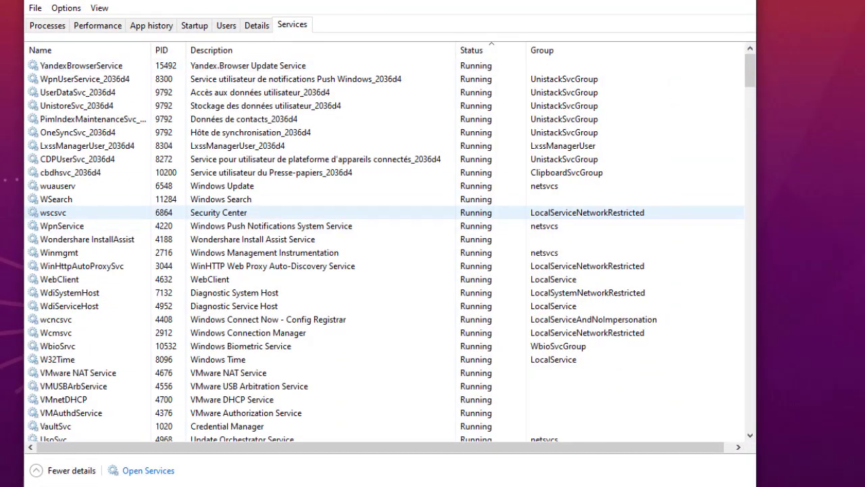
scroll(384, 240, down, 13)
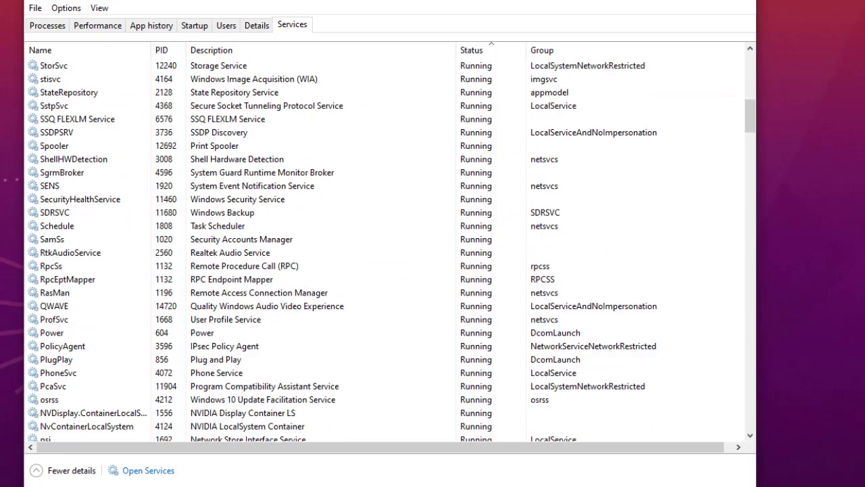
scroll(384, 250, down, 6)
click(74, 50)
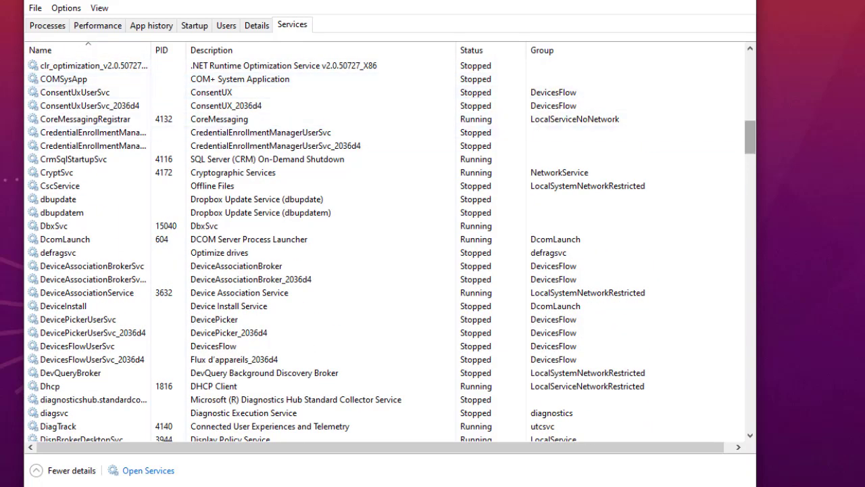
Stop the WSearch (Windows Search) service and close Task Manager.
scroll(383, 135, down, 15)
scroll(383, 243, down, 20)
scroll(384, 243, up, 20)
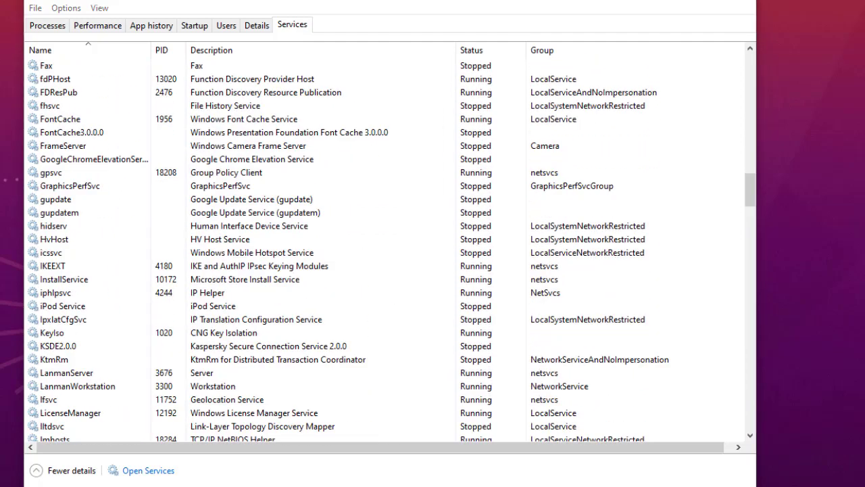
scroll(384, 243, down, 20)
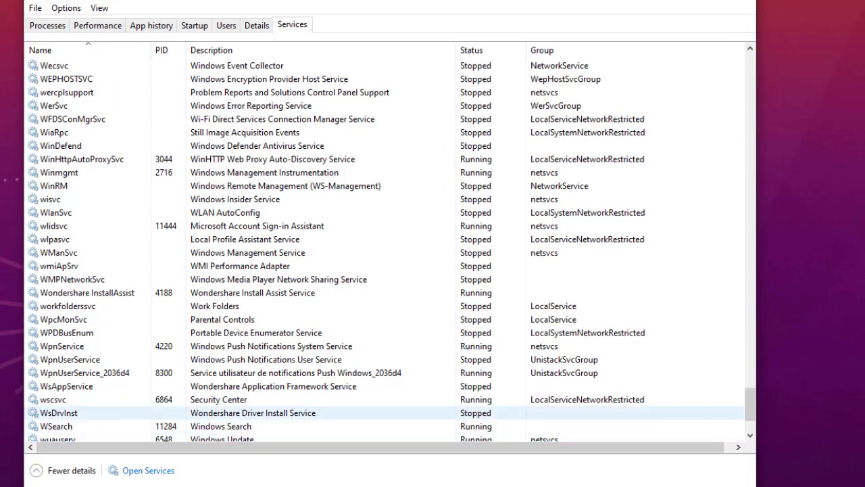
click(56, 426)
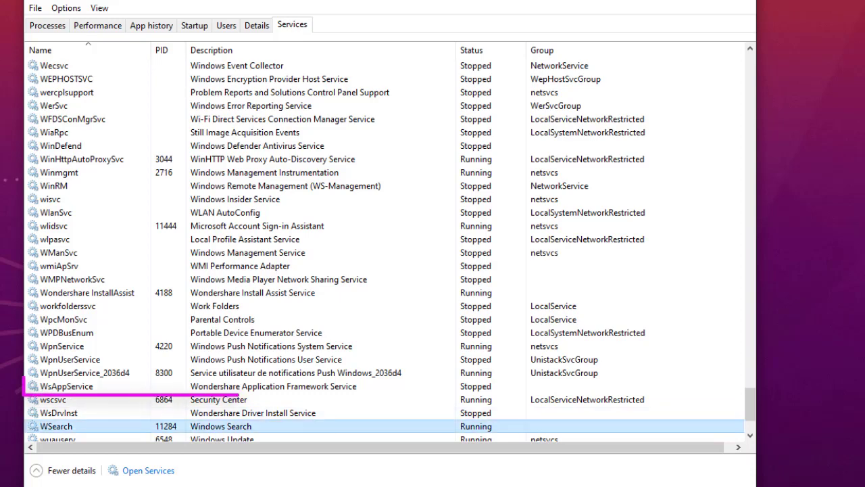
scroll(384, 243, down, 1)
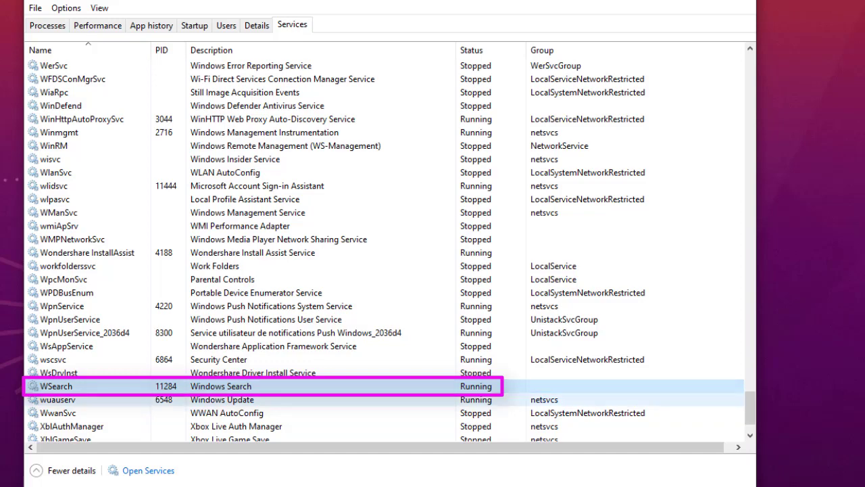
right_click(248, 388)
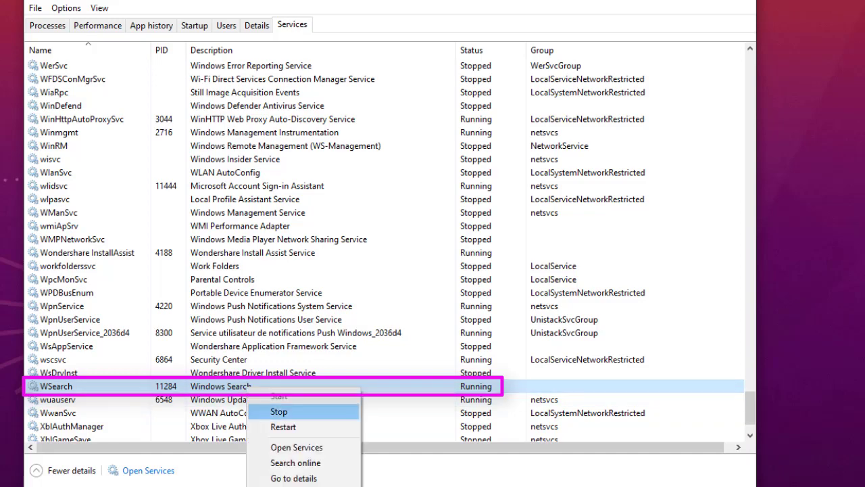
click(279, 411)
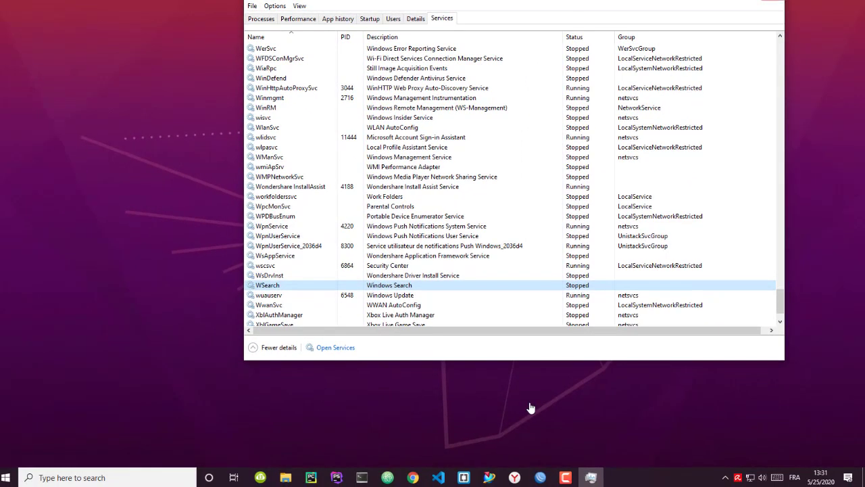
click(773, 4)
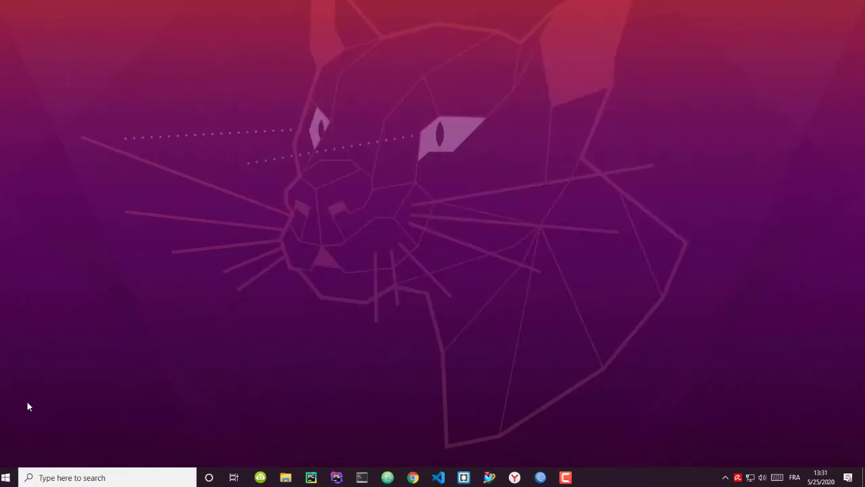
Open Windows Settings and go to the Windows Update settings by searching for "updat".
click(5, 477)
click(5, 431)
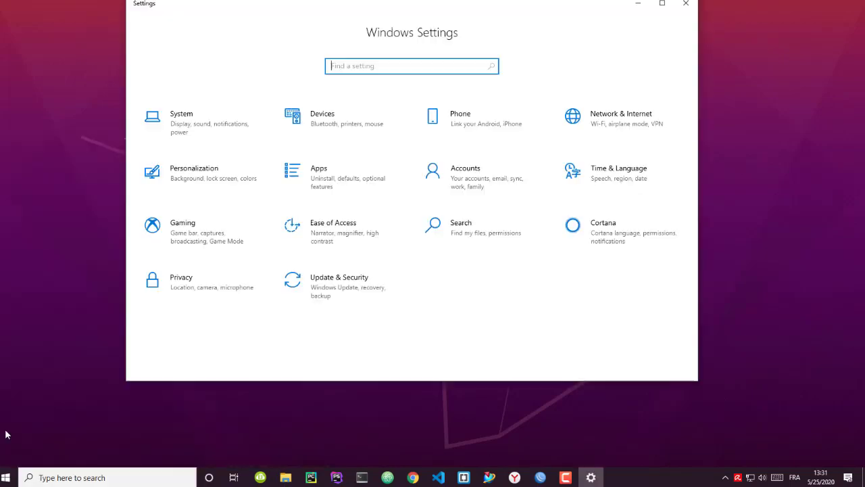
text(updat)
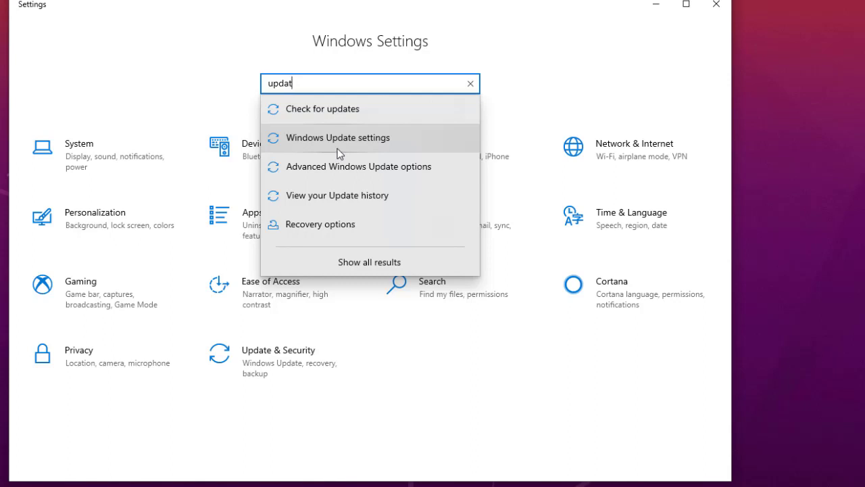
click(389, 139)
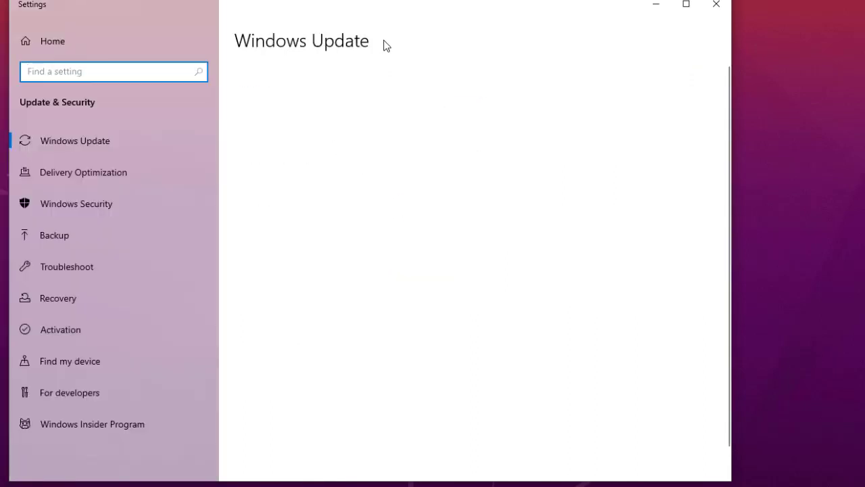
Pause Windows updates for 7 days and close the Settings window.
drag(383, 18, 444, 26)
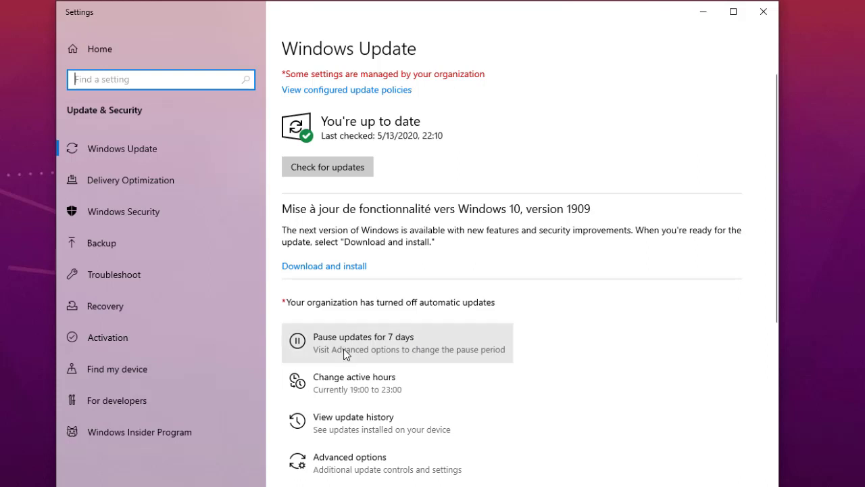
click(386, 345)
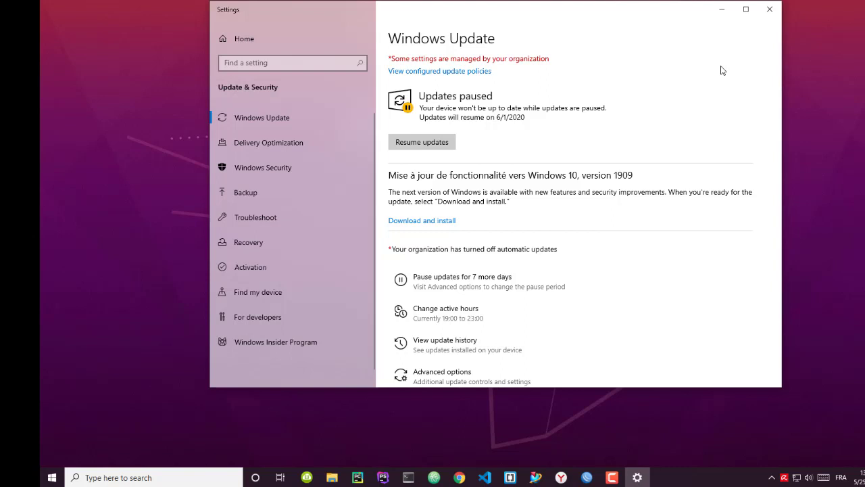
click(771, 10)
Open File Explorer and go to This PC to display the computer's drives.
click(332, 477)
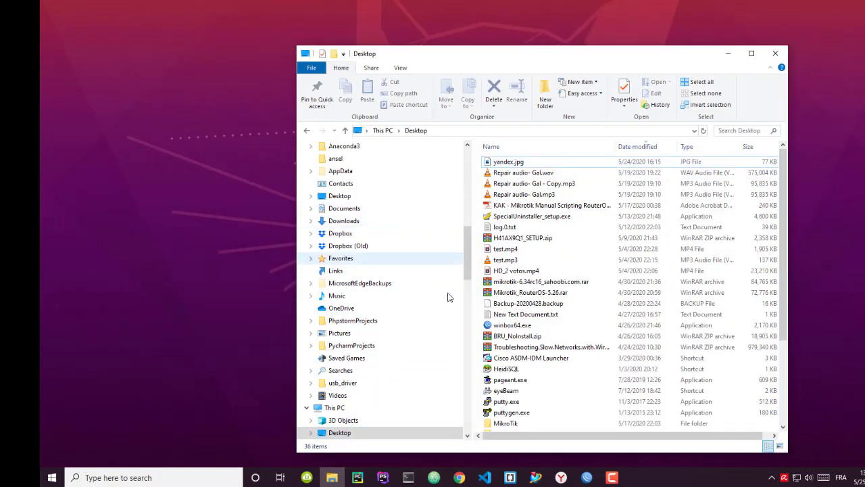
drag(464, 265, 465, 172)
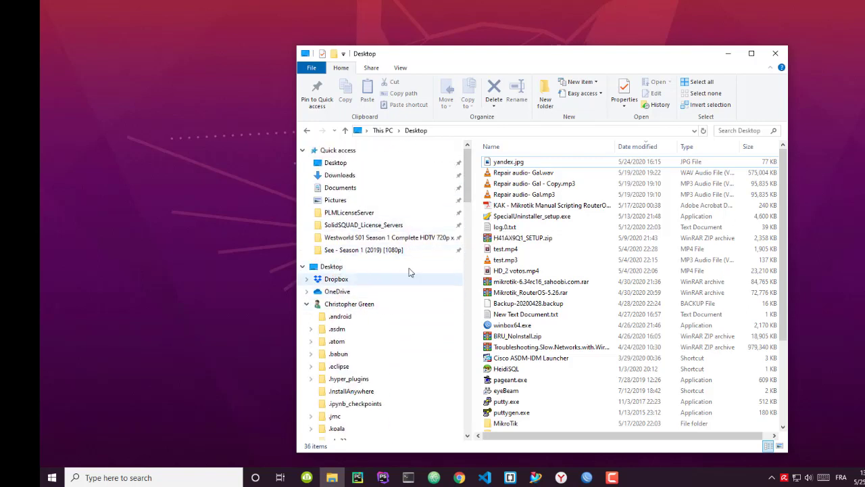
drag(467, 191, 464, 304)
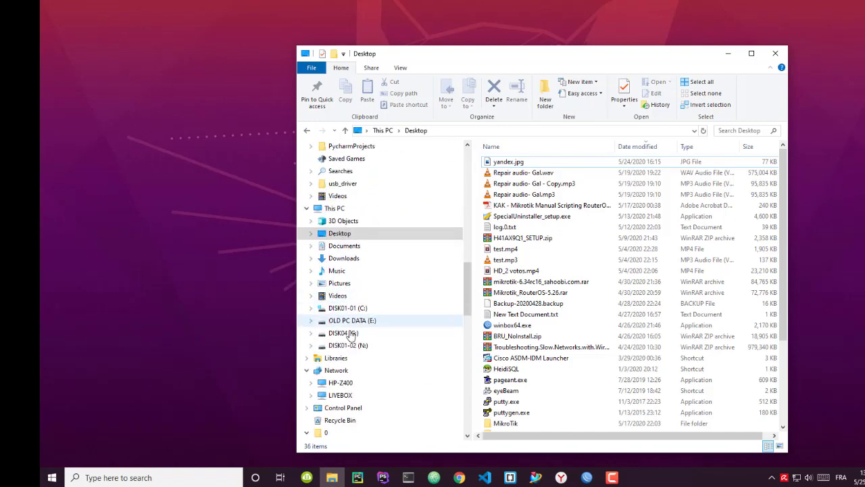
click(336, 209)
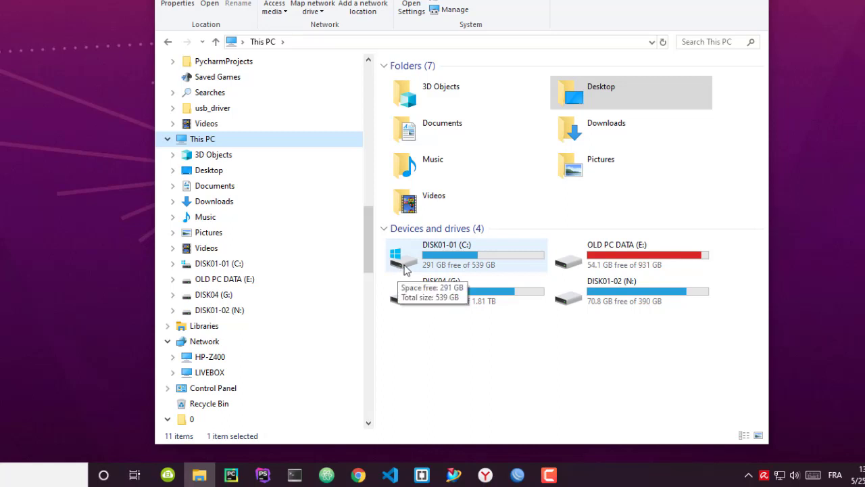
Open Optimize Drives from the properties of the DISK01-01 (C:) drive and analyze that drive.
click(485, 261)
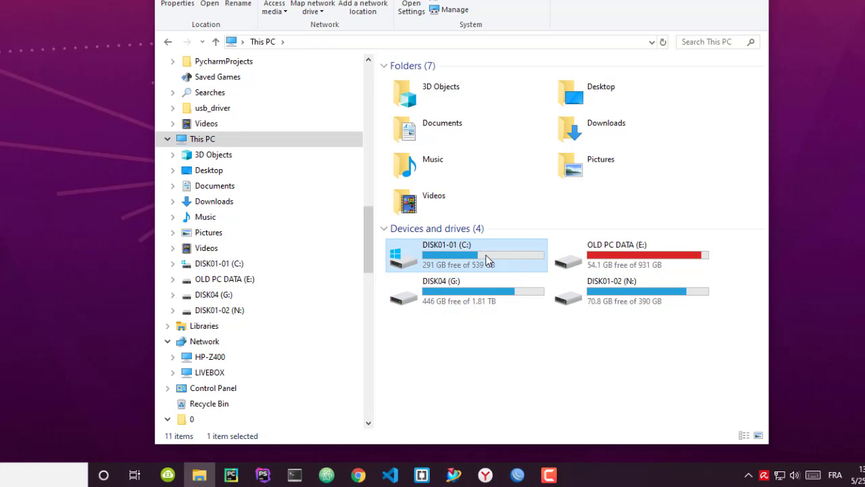
right_click(487, 260)
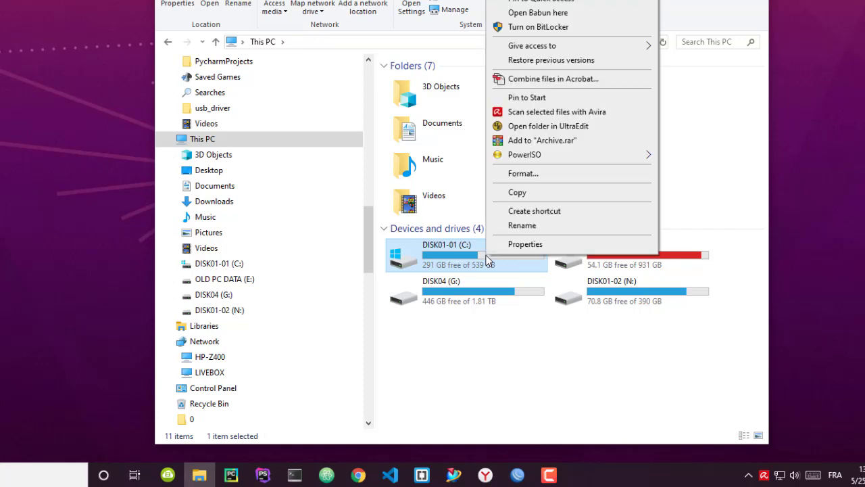
click(534, 245)
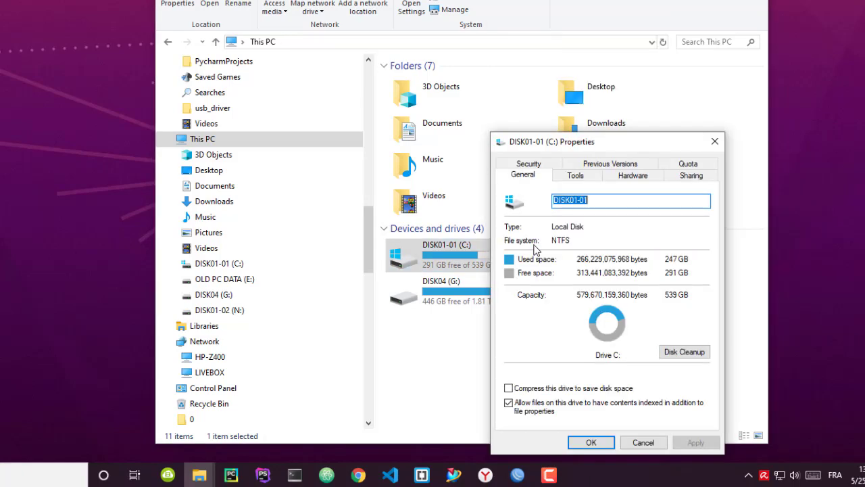
drag(614, 143, 521, 79)
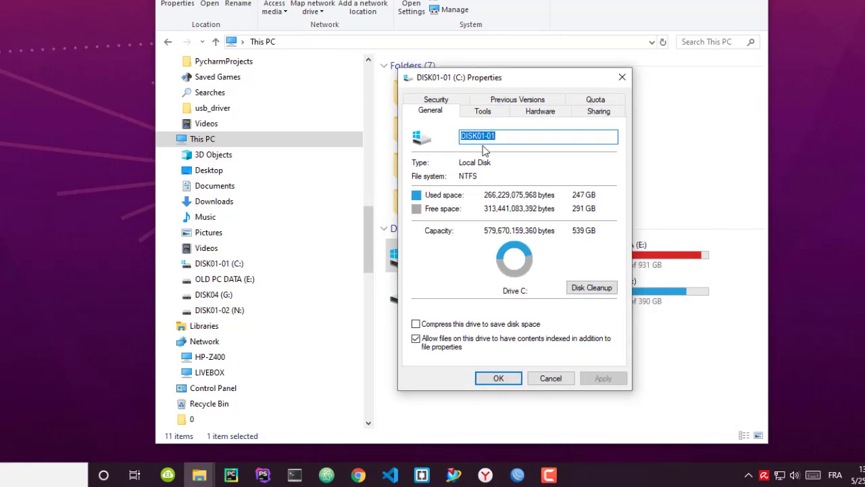
click(482, 112)
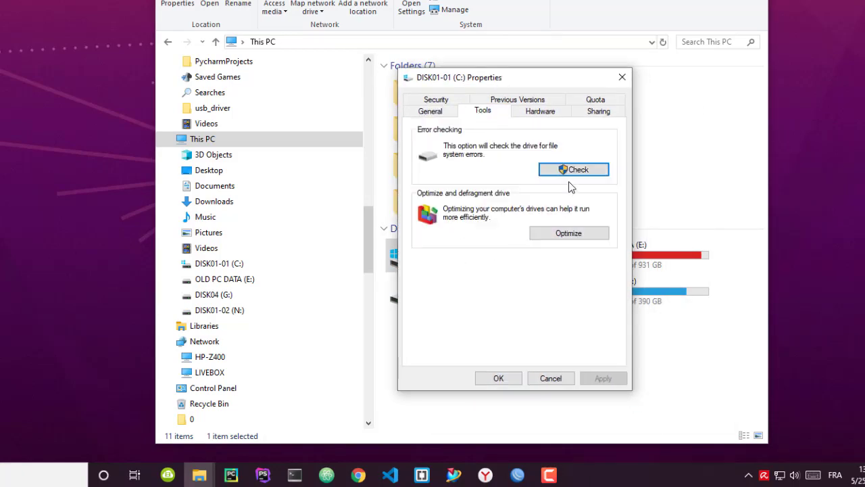
mouse_move(575, 211)
mouse_down()
mouse_move(544, 238)
mouse_move(587, 214)
mouse_up()
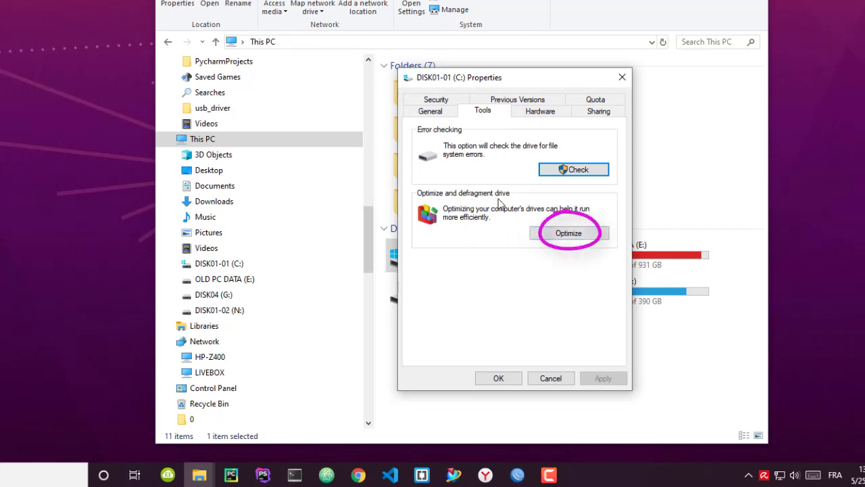
click(564, 235)
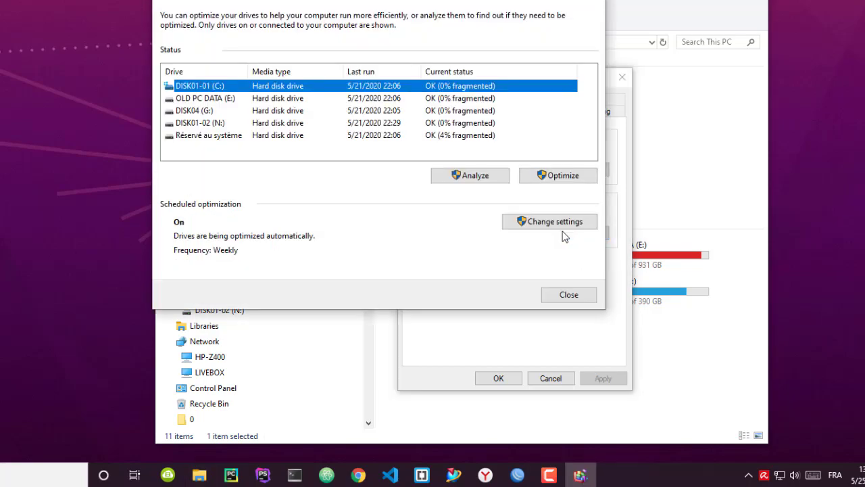
click(476, 177)
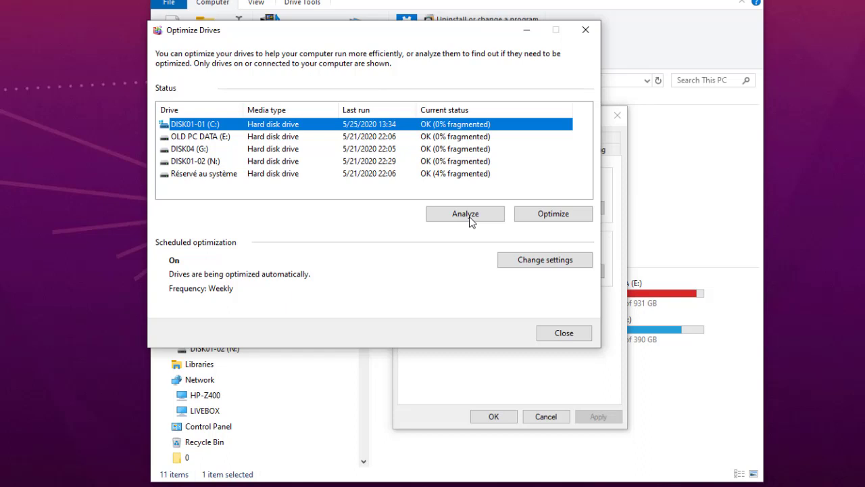
View the optimization schedule settings, cancel out of them, and close Optimize Drives and the C: drive's properties.
key(alt+s)
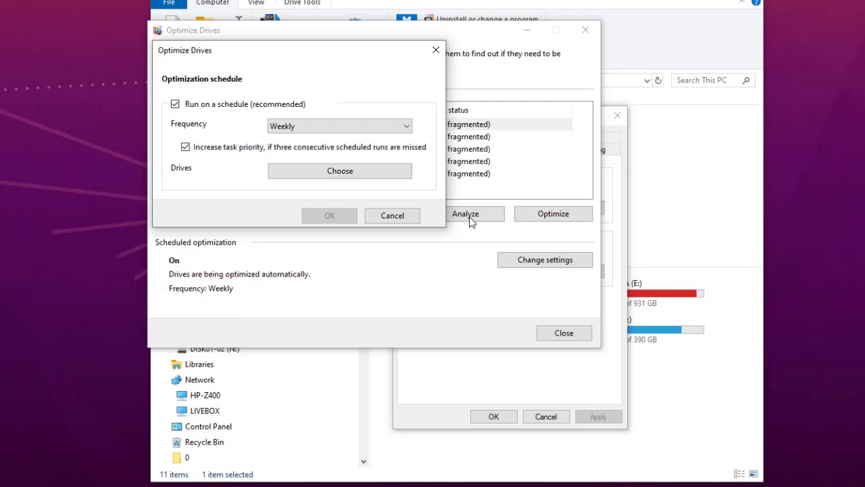
key(Tab)
key(space)
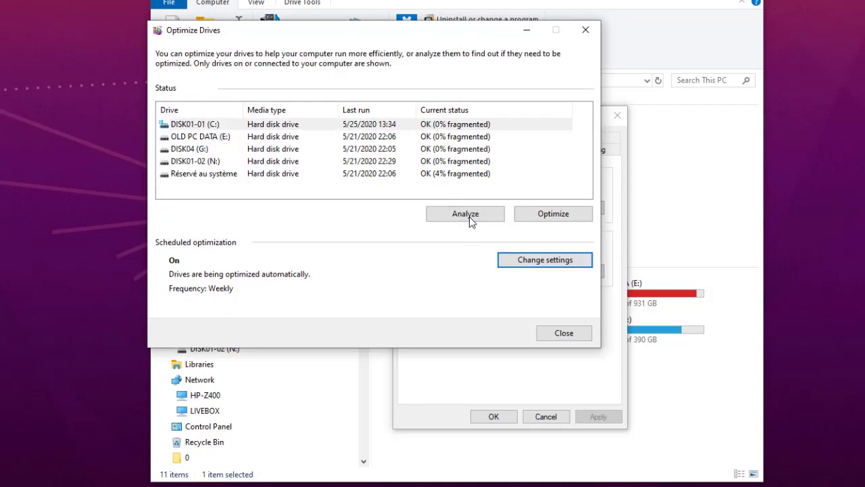
click(561, 333)
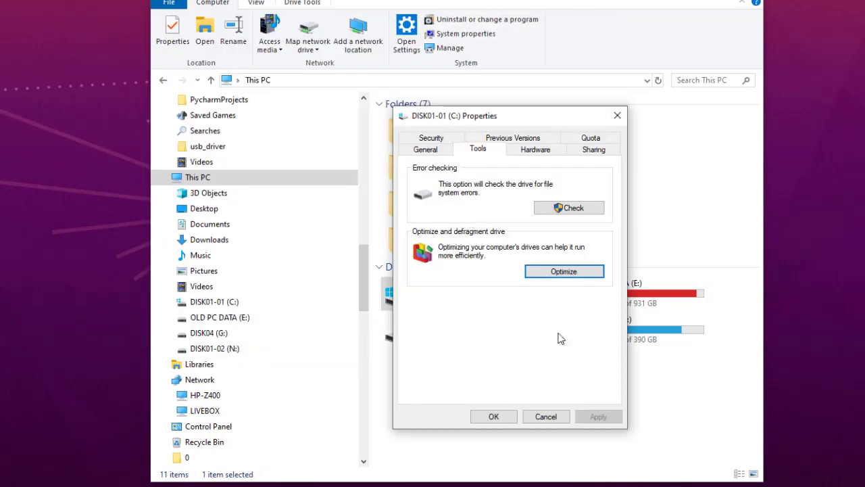
click(540, 417)
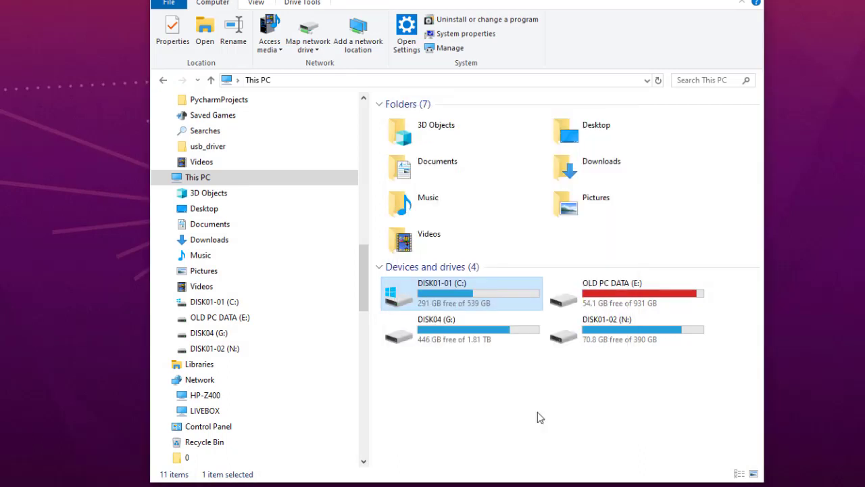